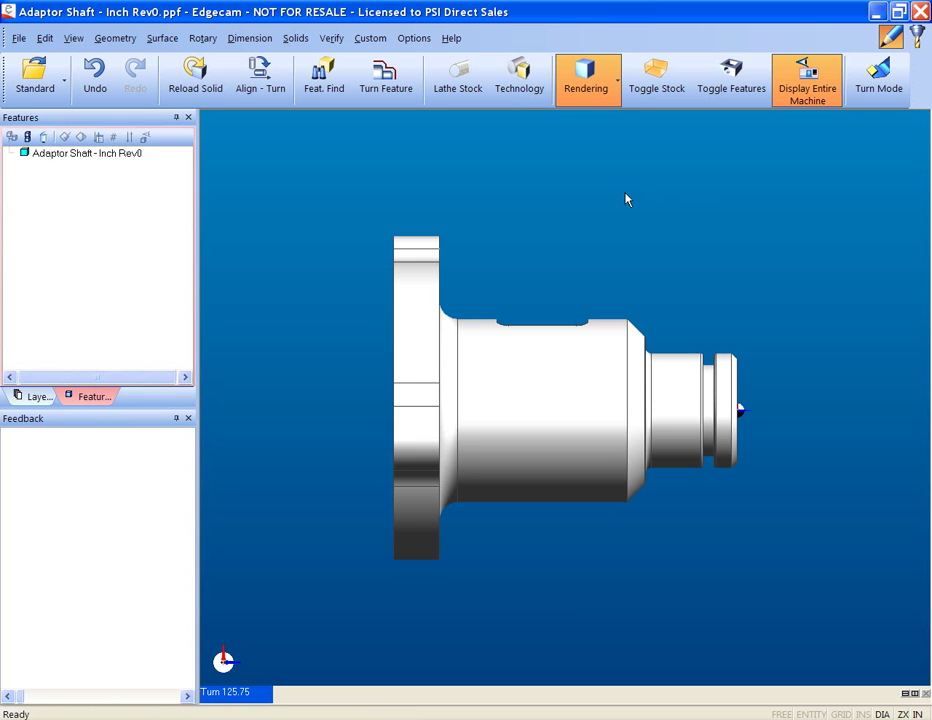
Find the shaft's turn, radial and axial features, add lathe stock around the solid, and enter Manufacture mode
click(327, 97)
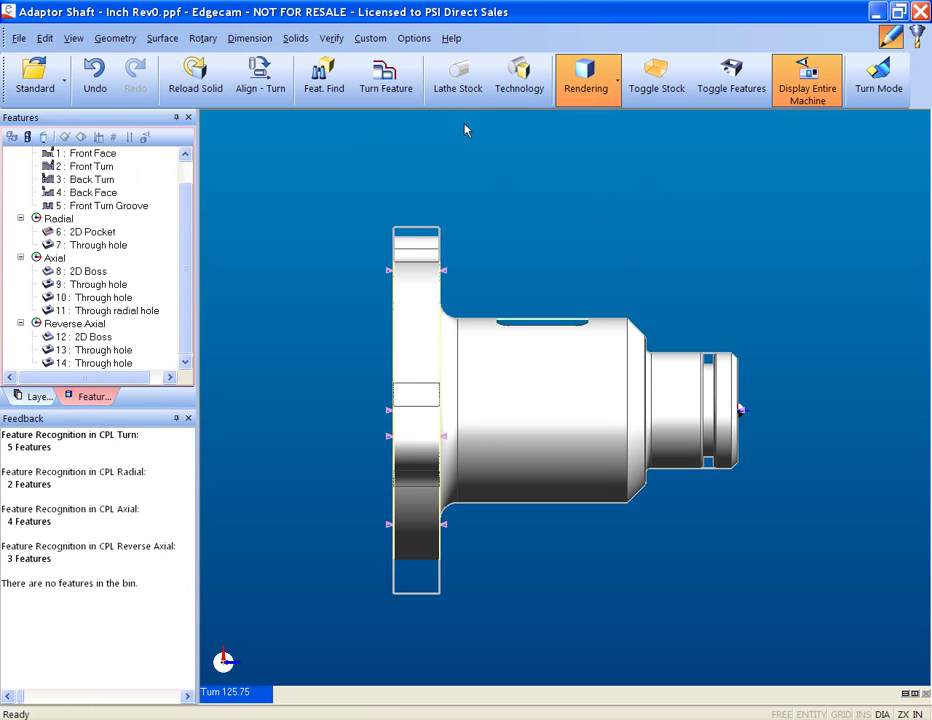
click(495, 349)
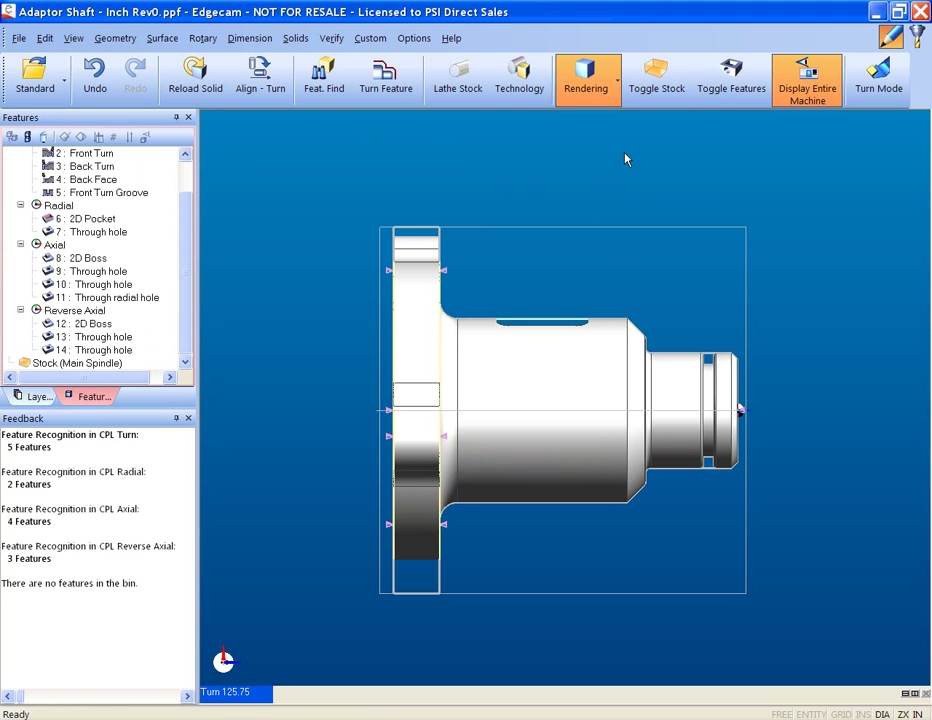
click(917, 42)
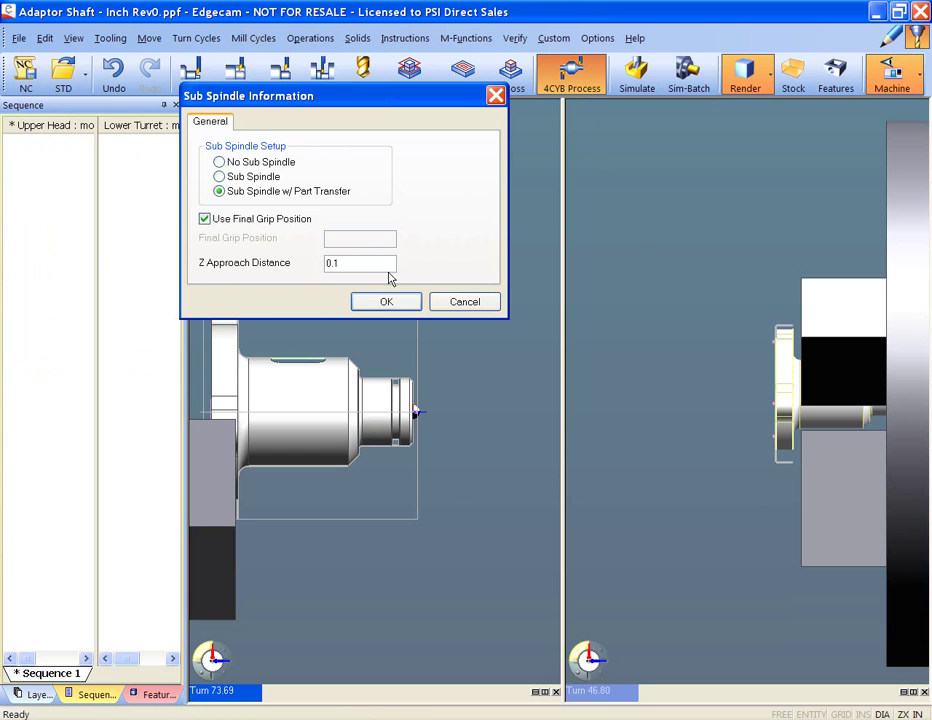
Accept the sub spindle part-transfer setup in the Sub Spindle Information dialog
click(385, 302)
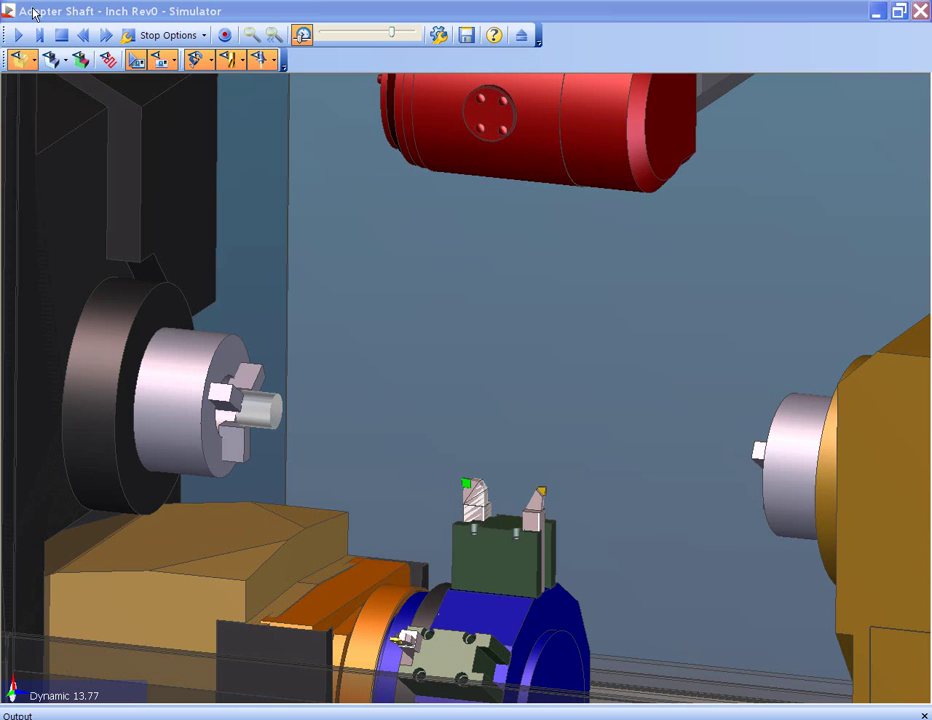
Play the shaft's lathe machining simulation in the Simulator
click(20, 36)
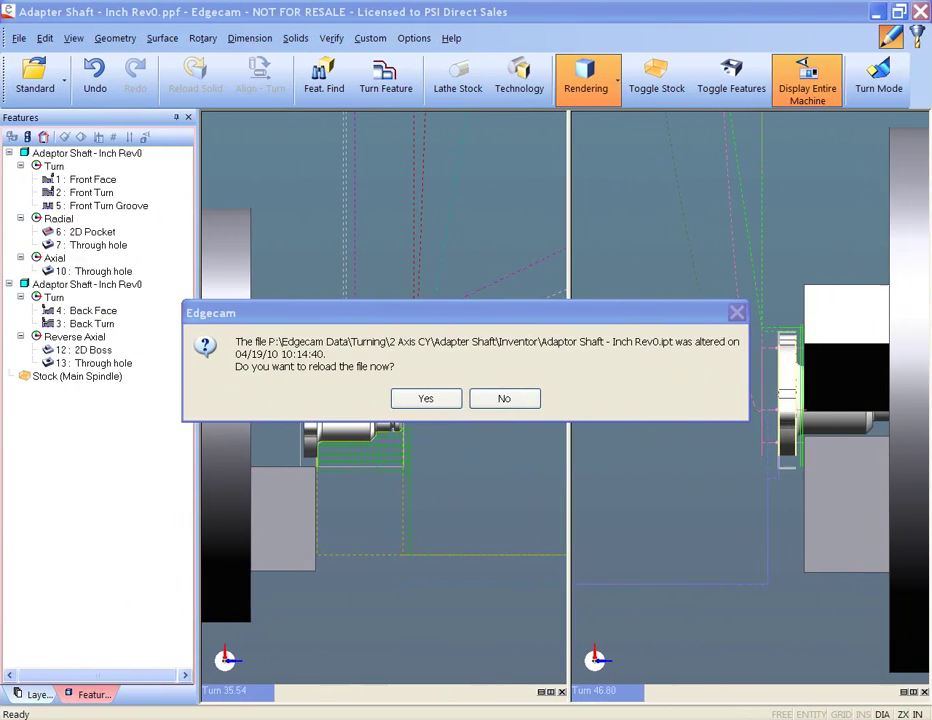
Reload the revised shaft model and return to the Manufacture mode machining sequence
click(425, 399)
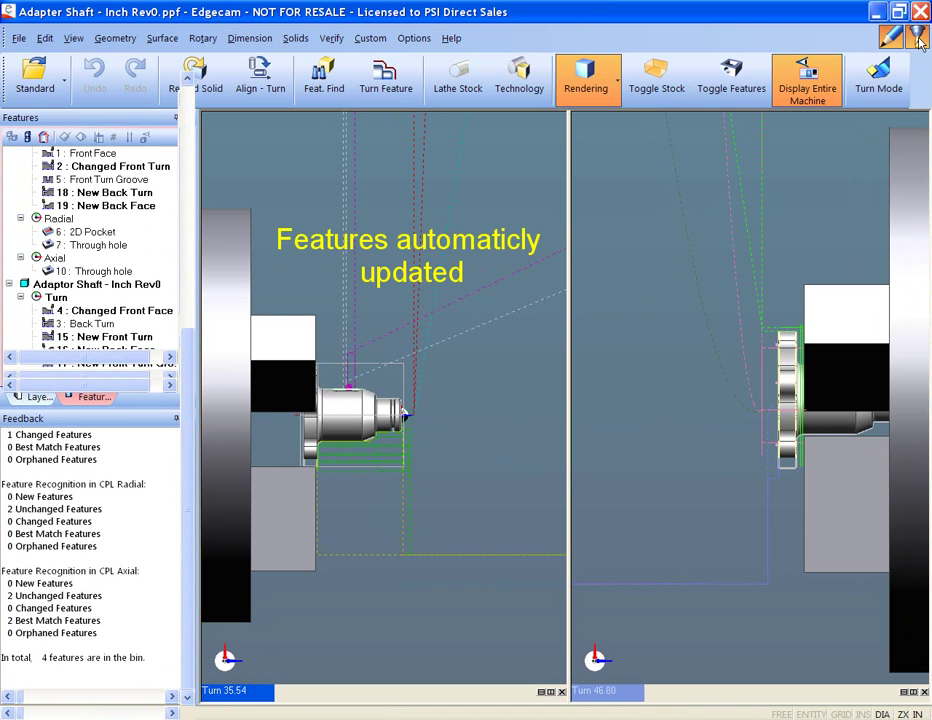
click(920, 42)
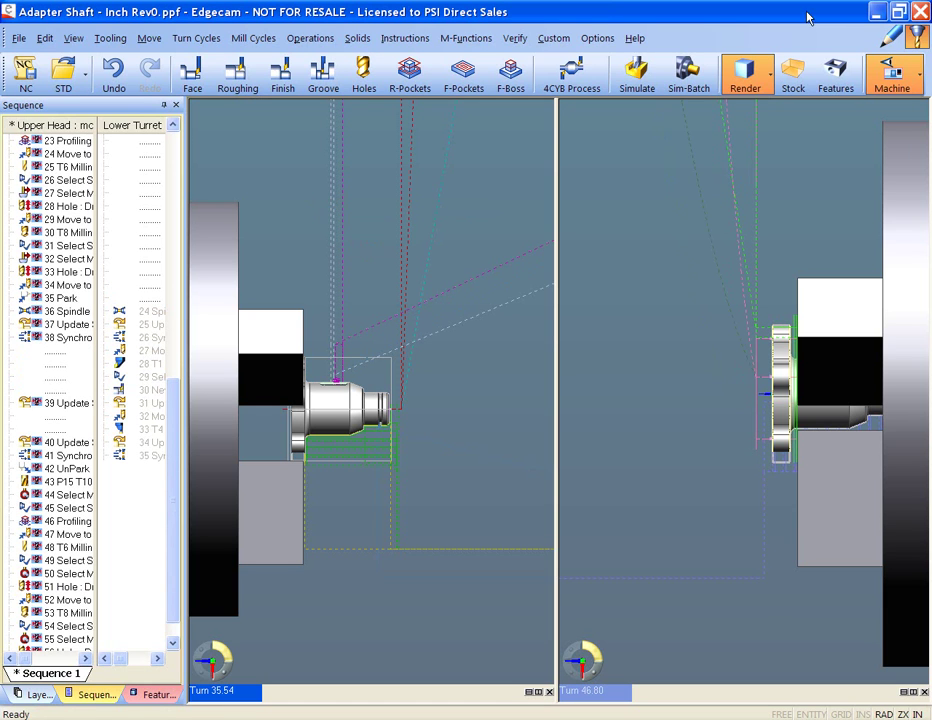
Launch the simulation of the updated two-turret machining sequence
click(632, 89)
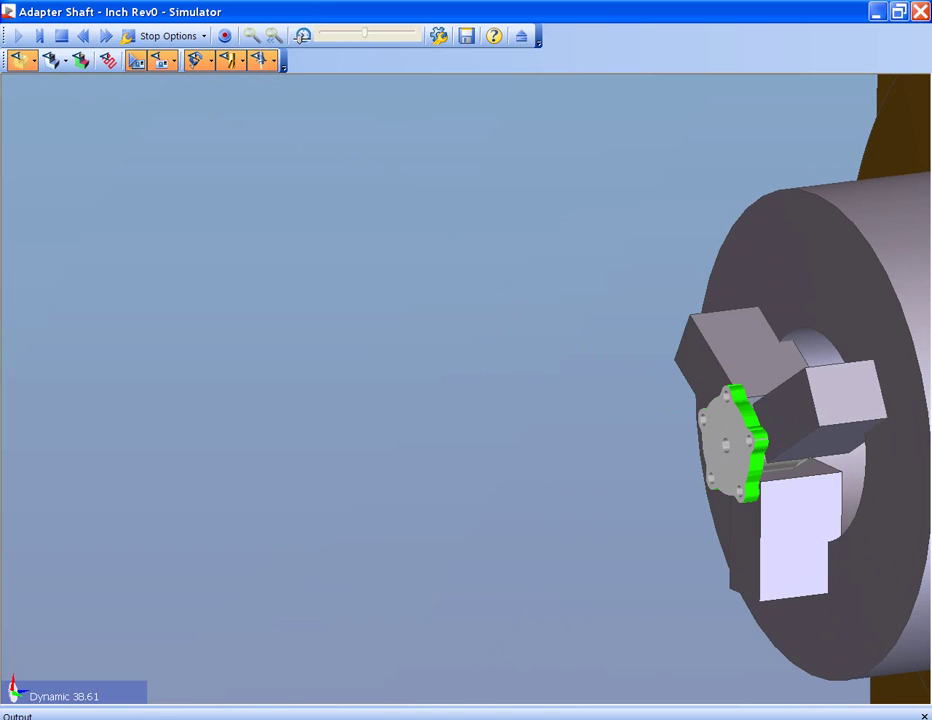
Close the Simulator and return to the main Edgecam workspace
click(520, 38)
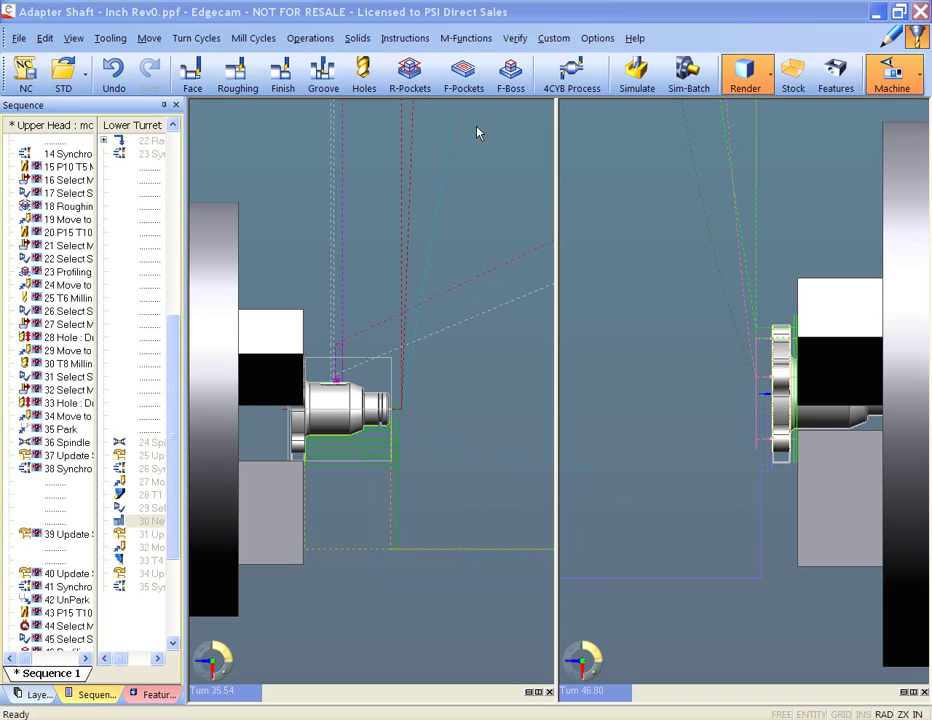